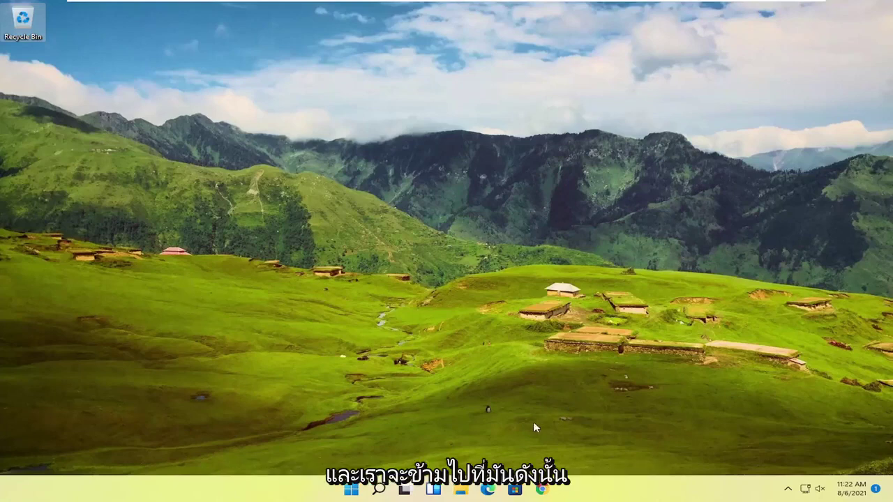
Step: Browse to Local Disk (C:) > Users > the user's profile folder and select Contacts
{"action": "left_click", "coordinate": [462, 489]}
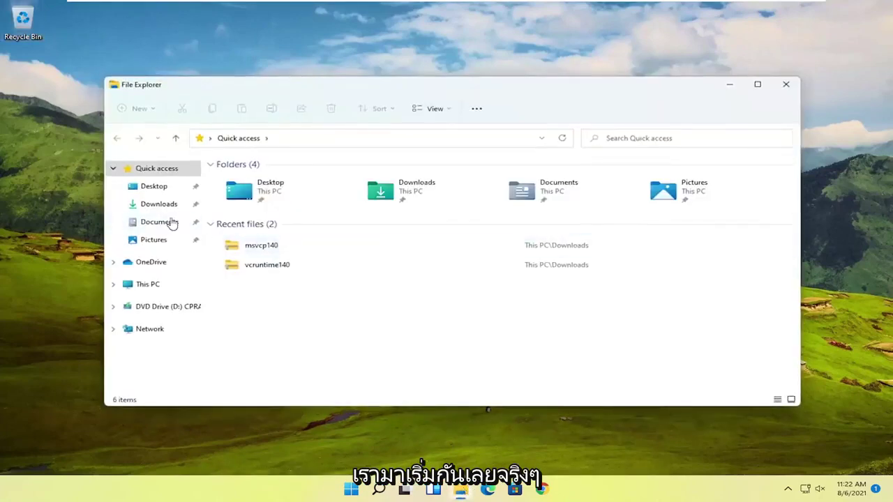
{"action": "left_click", "coordinate": [157, 286]}
{"action": "double_click", "coordinate": [263, 266]}
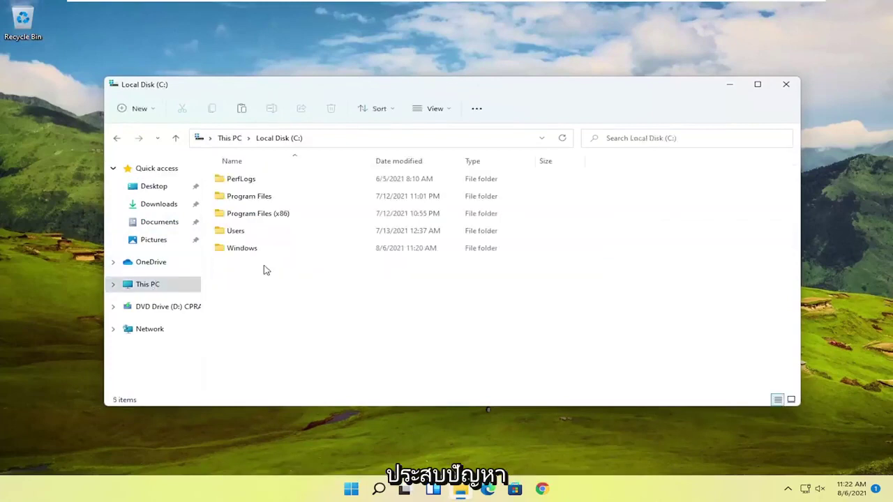
{"action": "double_click", "coordinate": [248, 236]}
{"action": "double_click", "coordinate": [244, 181]}
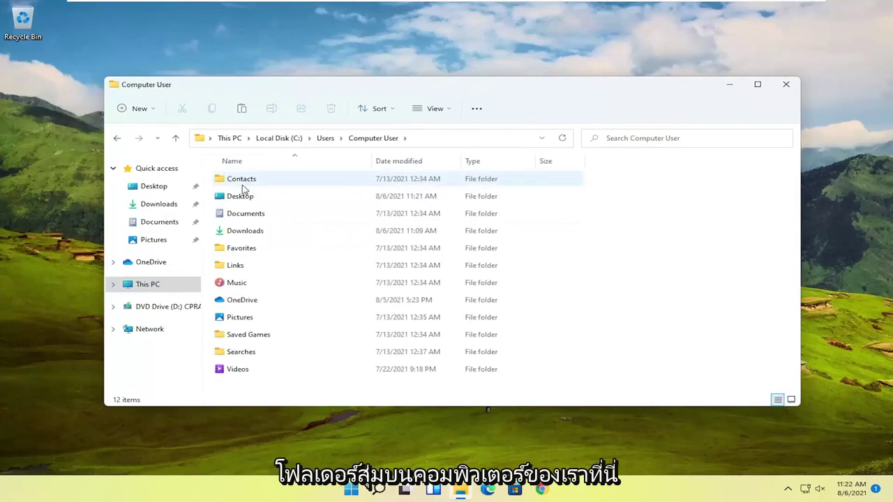
{"action": "left_click", "coordinate": [248, 198]}
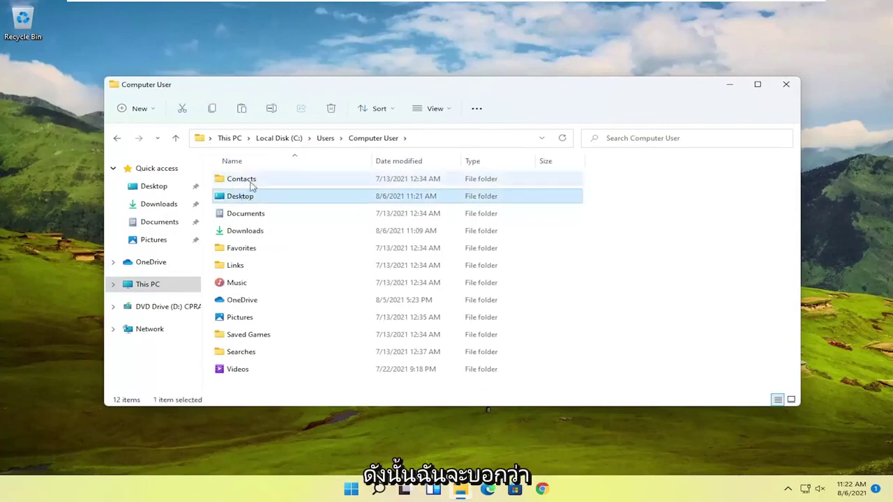
{"action": "left_click", "coordinate": [244, 182]}
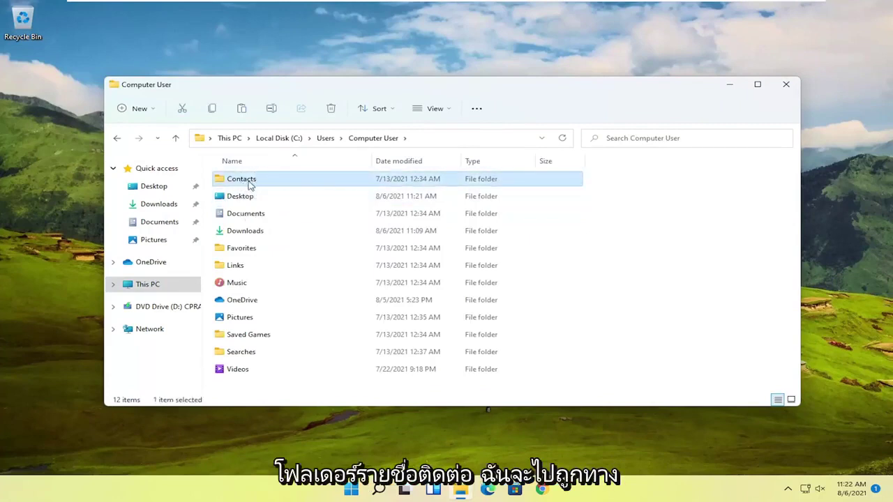
Step: Open the Contacts folder's Properties dialog and move it higher on screen
{"action": "right_click", "coordinate": [249, 184]}
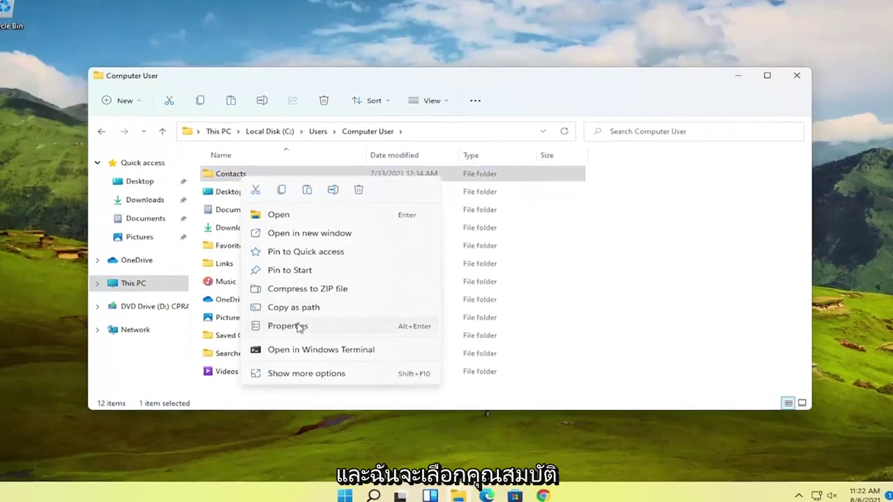
{"action": "left_click", "coordinate": [307, 325]}
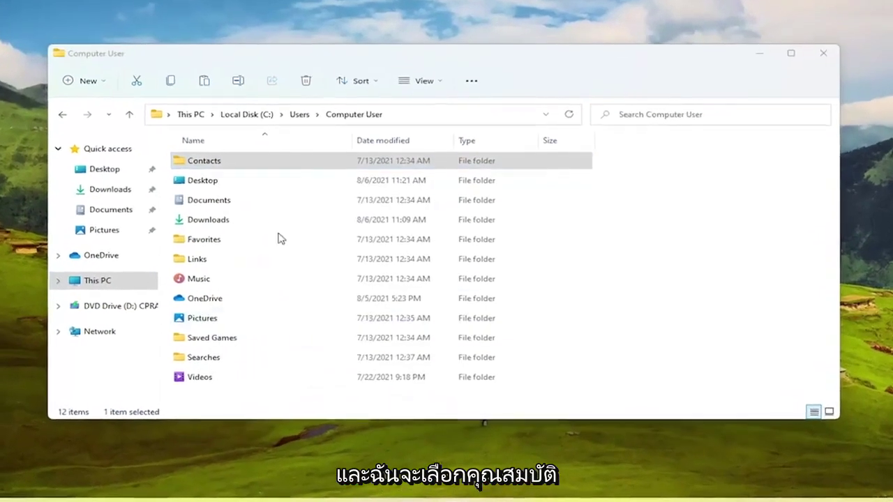
{"action": "left_click_drag", "start_coordinate": [299, 168], "coordinate": [315, 74]}
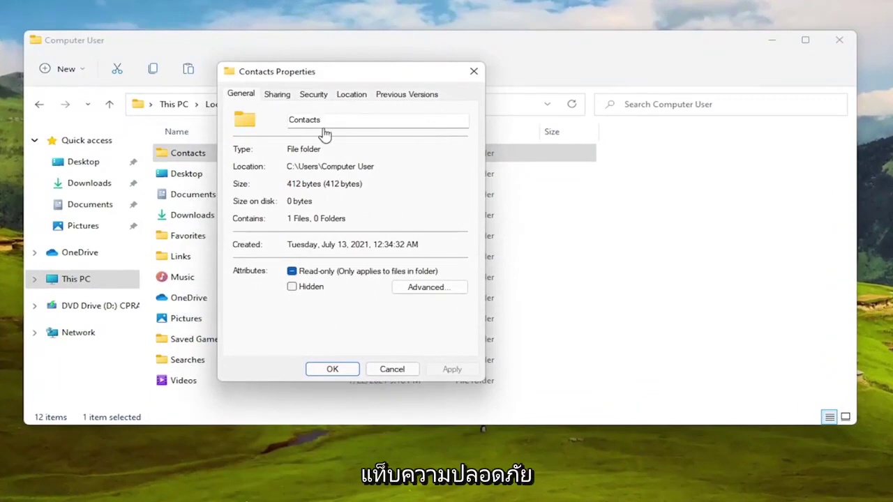
Step: From the Security tab, edit the Contacts permissions and begin adding a user or group
{"action": "left_click", "coordinate": [313, 93]}
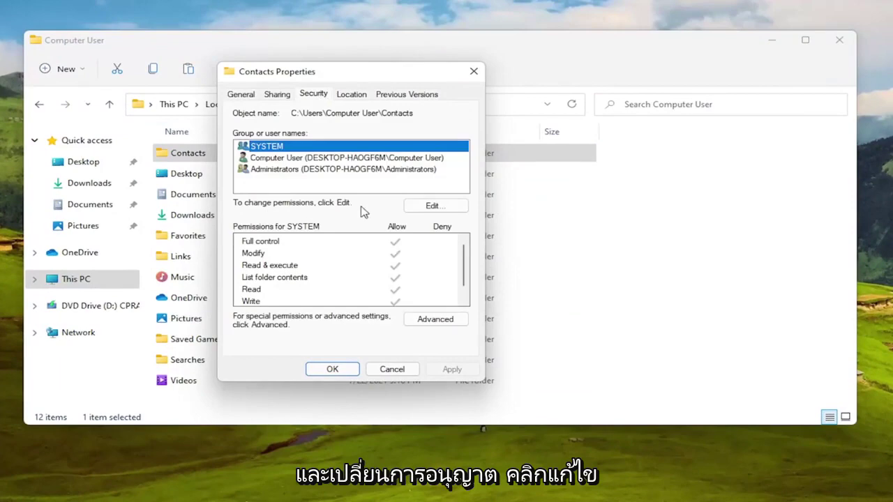
{"action": "left_click", "coordinate": [419, 206]}
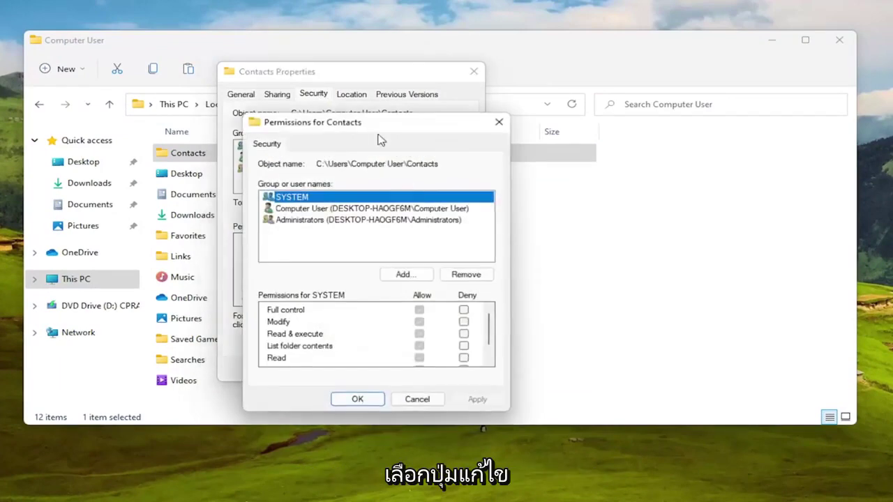
{"action": "left_click_drag", "start_coordinate": [377, 137], "coordinate": [357, 76]}
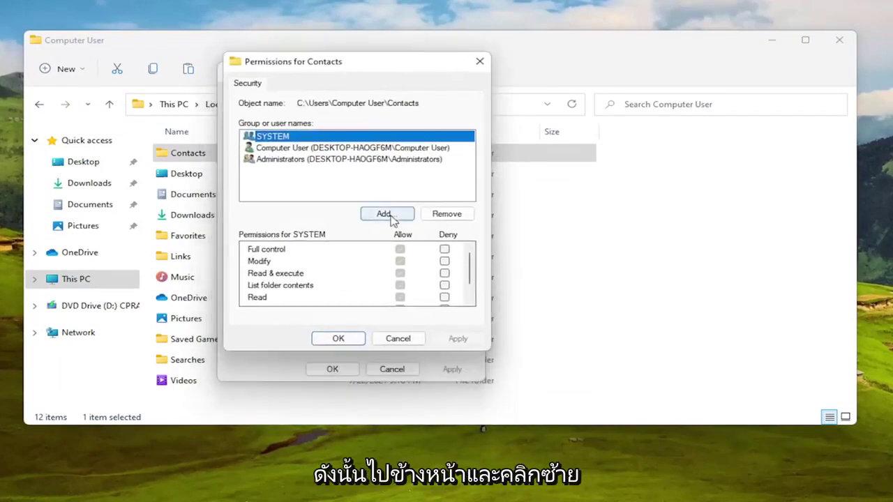
{"action": "left_click", "coordinate": [385, 214]}
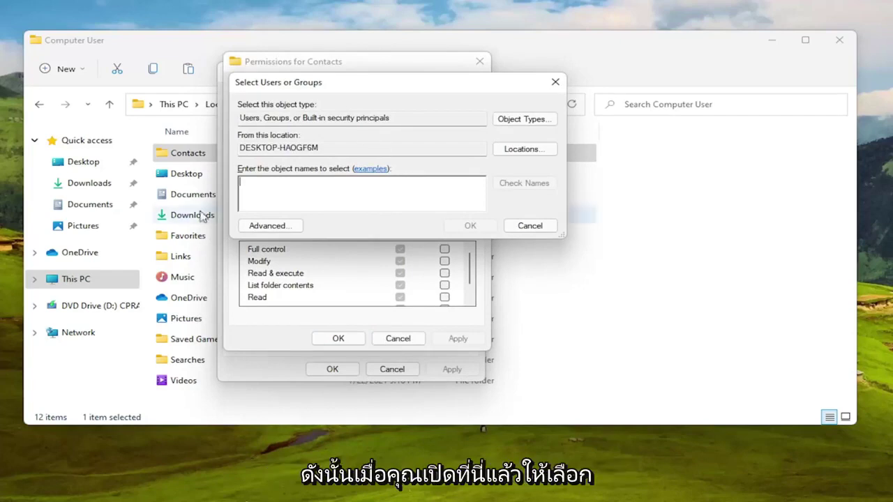
Step: Search all users and groups and enter the Computer User account as the one to add
{"action": "left_click", "coordinate": [267, 227]}
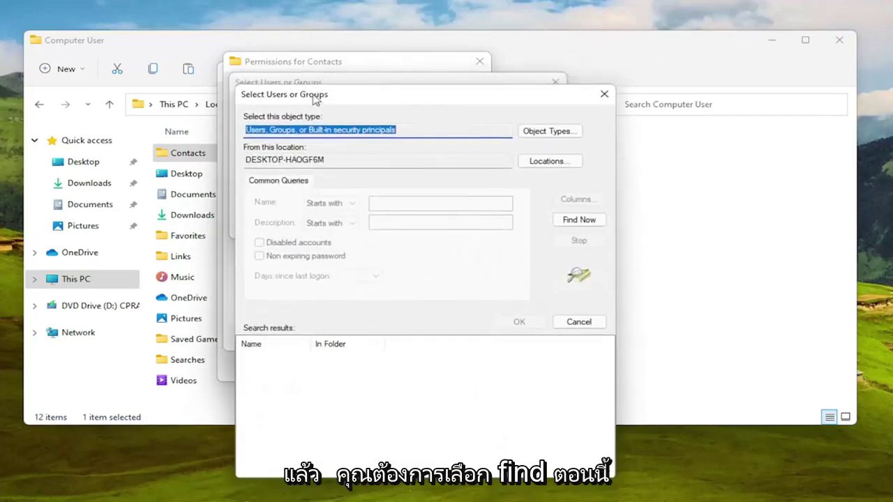
{"action": "left_click_drag", "start_coordinate": [306, 75], "coordinate": [282, 28]}
{"action": "left_click", "coordinate": [556, 165]}
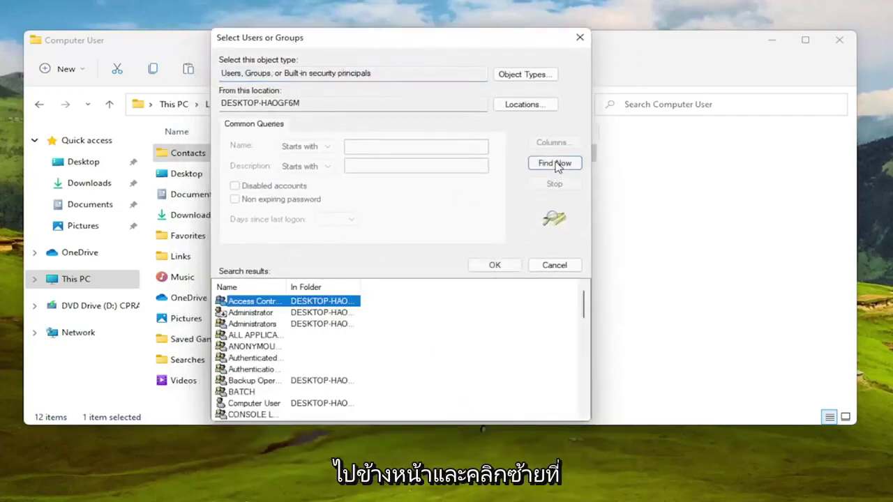
{"action": "scroll", "coordinate": [269, 372], "scroll_direction": "down", "scroll_amount": 1}
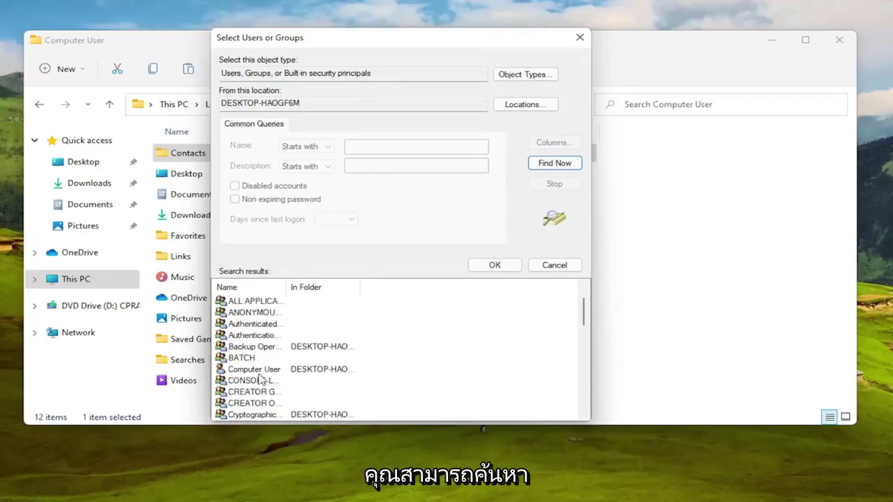
{"action": "left_click", "coordinate": [260, 371]}
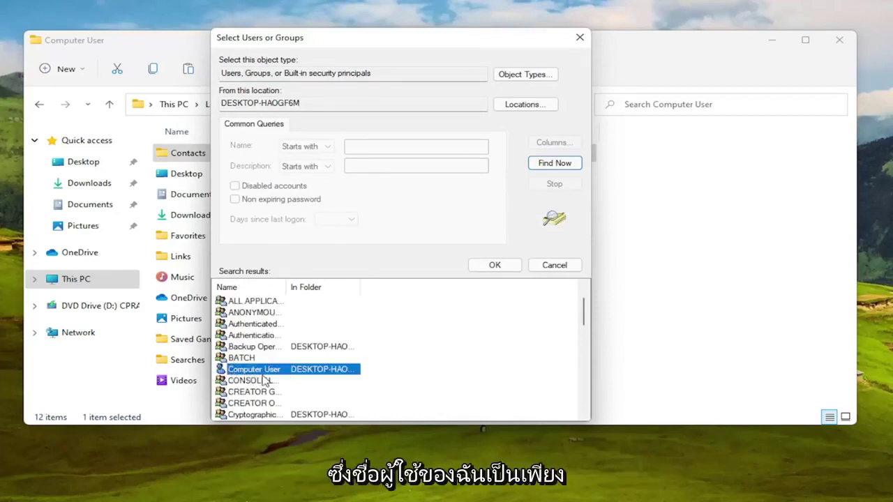
{"action": "double_click", "coordinate": [265, 374]}
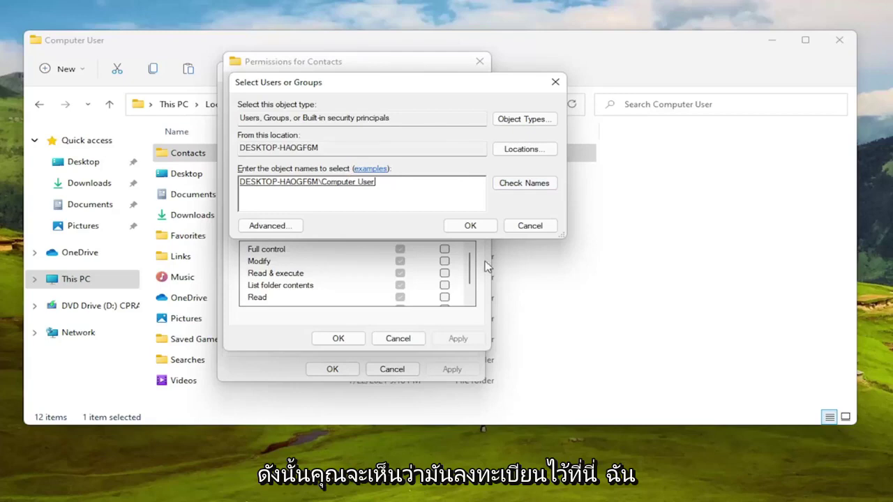
Step: Add Computer User to the Contacts permissions and review its Allow entries, including Full control
{"action": "left_click", "coordinate": [464, 225]}
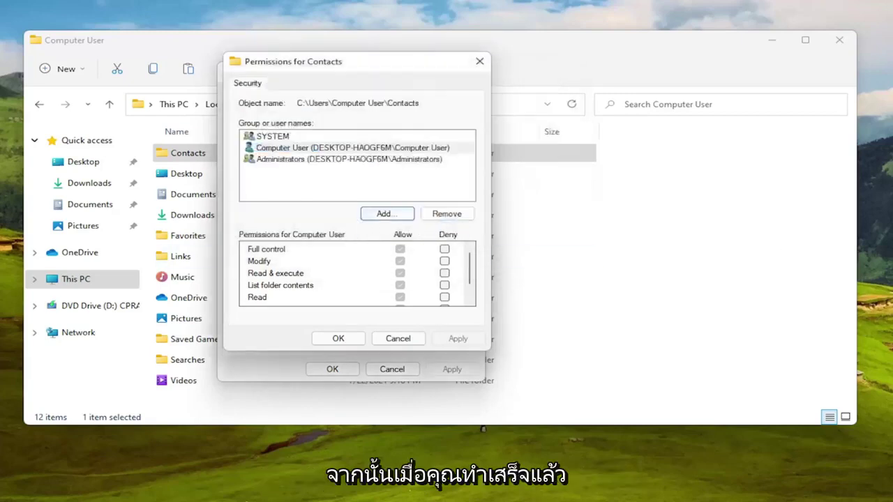
{"action": "left_click", "coordinate": [326, 151]}
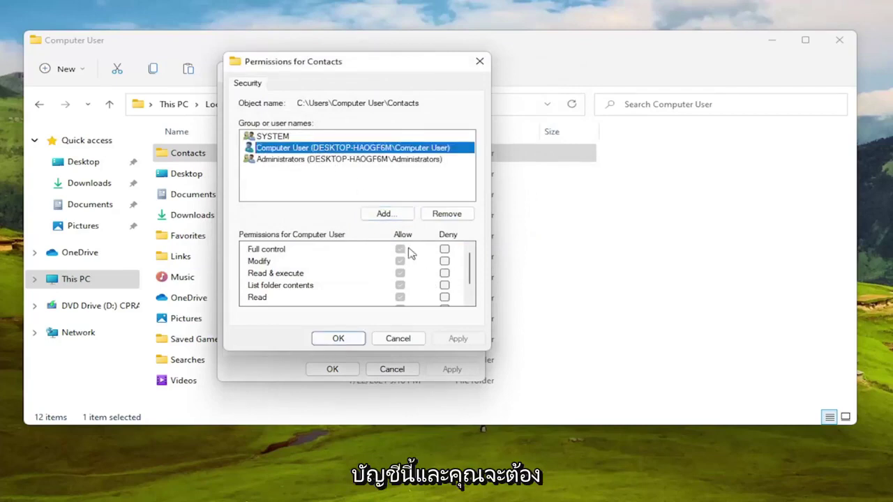
{"action": "scroll", "coordinate": [416, 283], "scroll_direction": "down", "scroll_amount": 1}
{"action": "scroll", "coordinate": [401, 295], "scroll_direction": "up", "scroll_amount": 1}
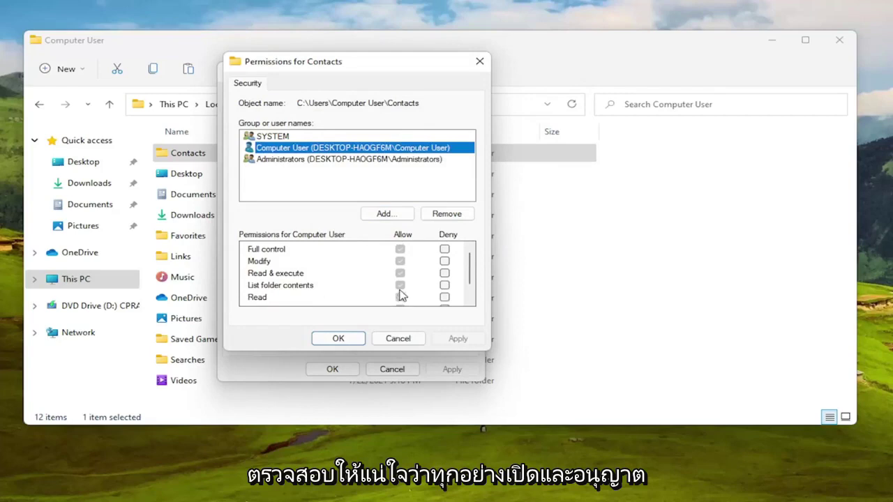
{"action": "left_click", "coordinate": [404, 277]}
{"action": "scroll", "coordinate": [408, 280], "scroll_direction": "down", "scroll_amount": 1}
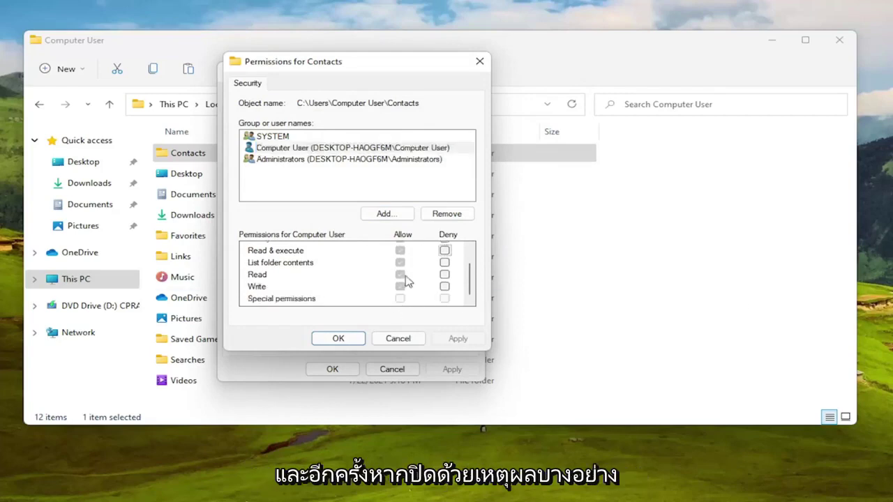
{"action": "scroll", "coordinate": [406, 277], "scroll_direction": "up", "scroll_amount": 1}
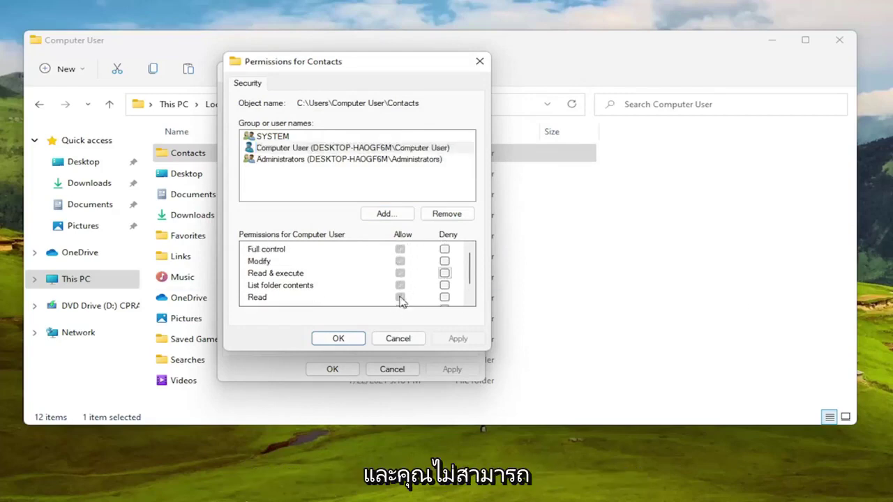
Step: Add the Everyone group with Full control allowed, then apply and close the permissions editor
{"action": "left_click", "coordinate": [382, 214]}
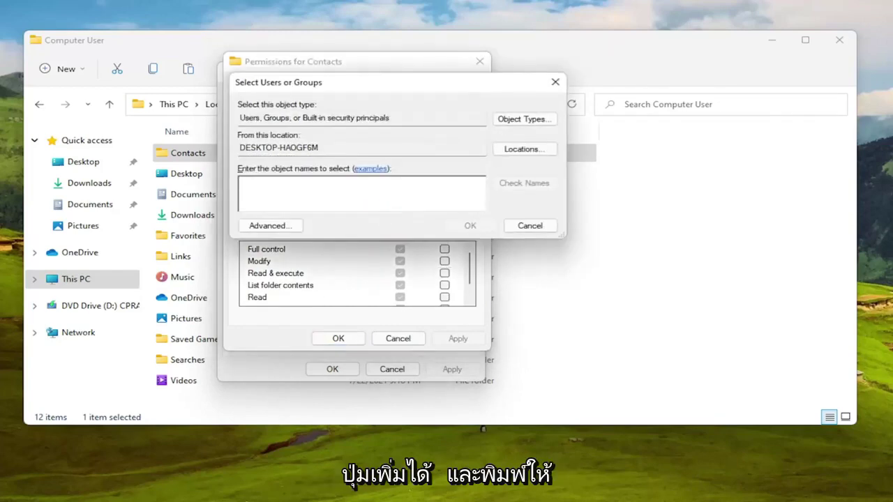
{"action": "type", "text": "everyone"}
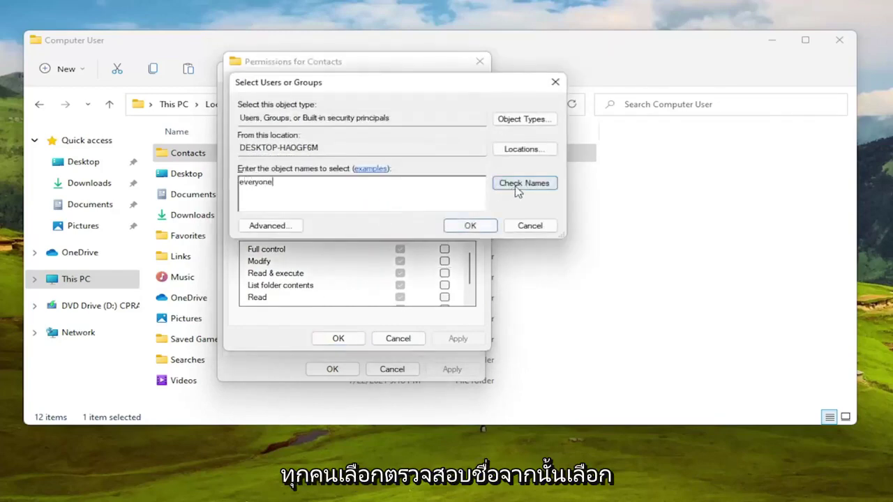
{"action": "left_click", "coordinate": [517, 192]}
{"action": "left_click", "coordinate": [470, 225]}
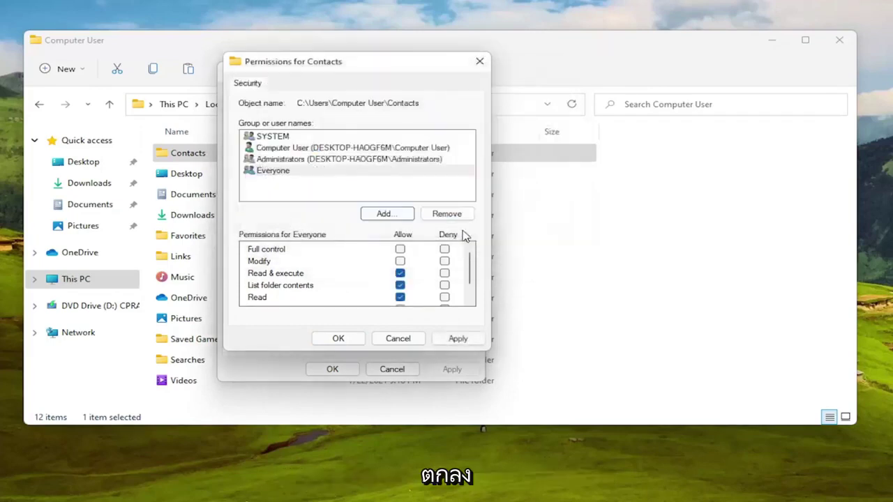
{"action": "left_click", "coordinate": [399, 249]}
{"action": "scroll", "coordinate": [406, 266], "scroll_direction": "down", "scroll_amount": 2}
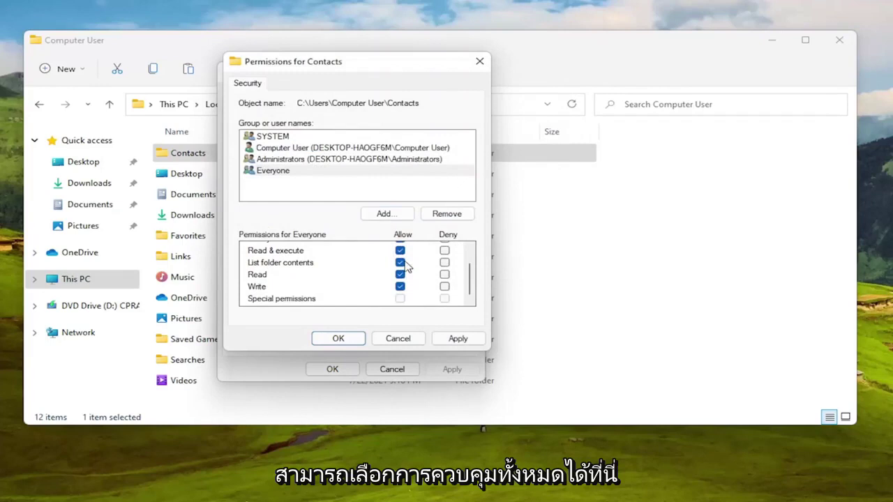
{"action": "left_click", "coordinate": [458, 338]}
{"action": "left_click", "coordinate": [339, 338]}
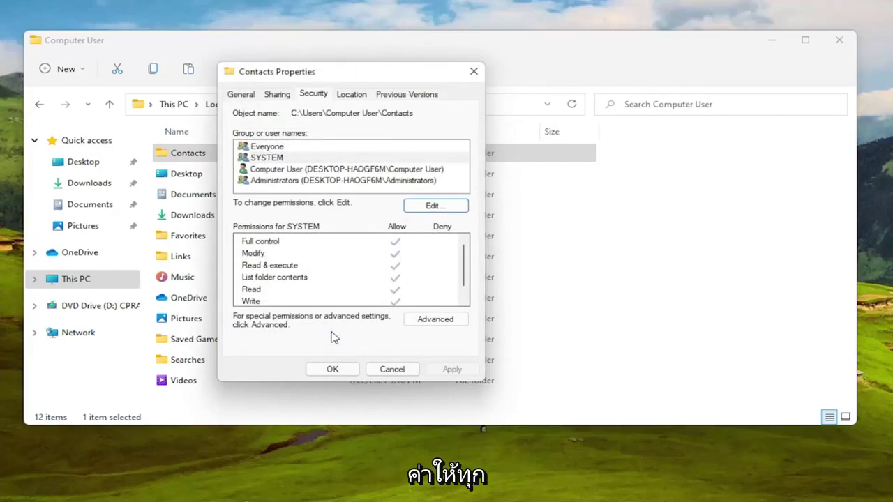
Step: Check Everyone's permissions, then close Contacts Properties and the File Explorer window
{"action": "left_click", "coordinate": [264, 148]}
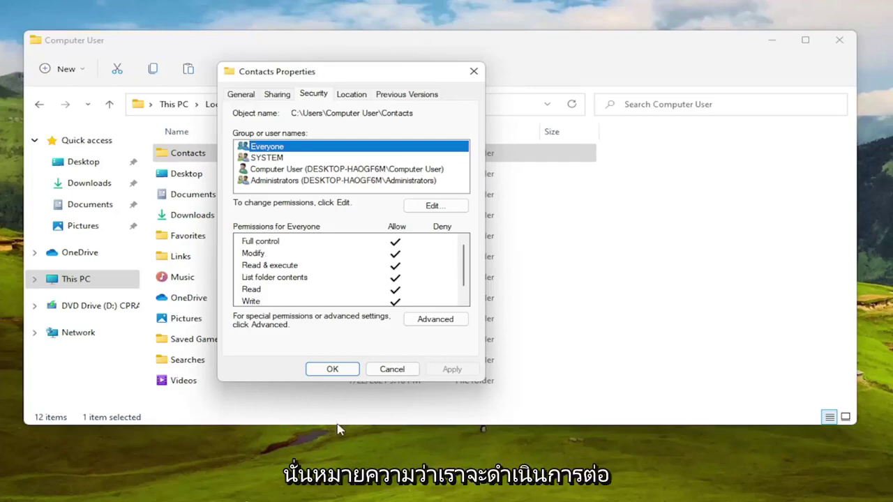
{"action": "left_click", "coordinate": [330, 370]}
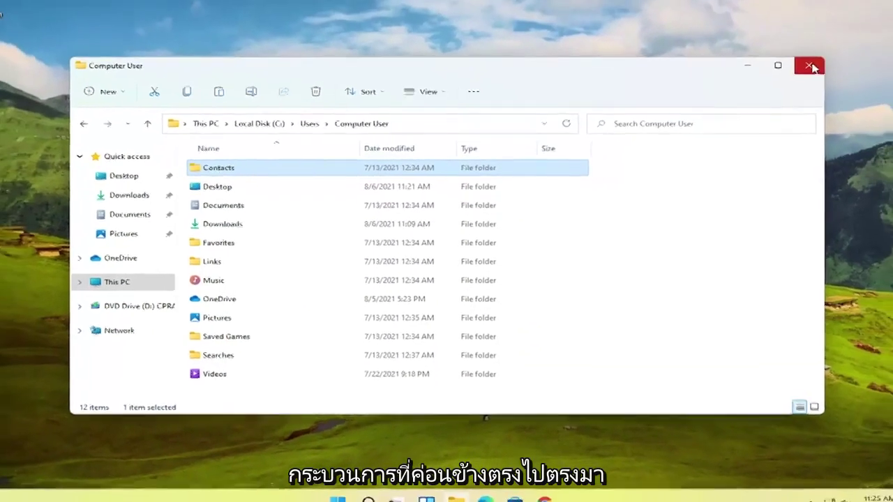
{"action": "left_click", "coordinate": [809, 65]}
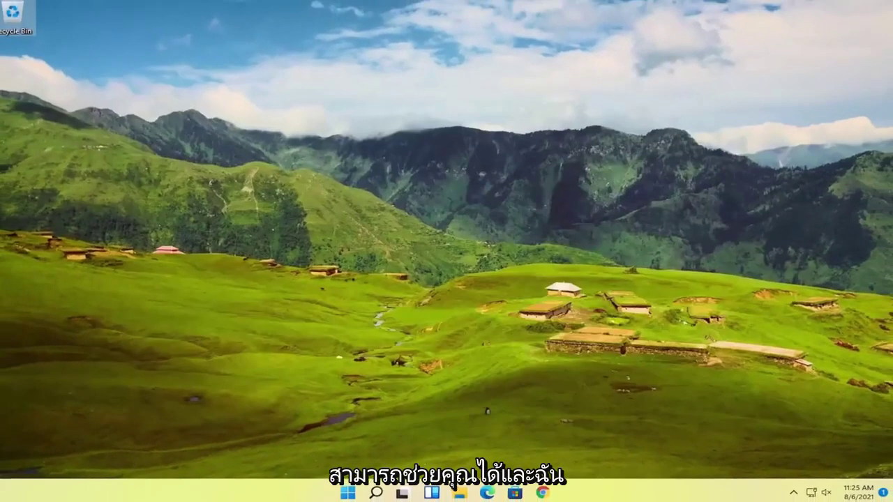